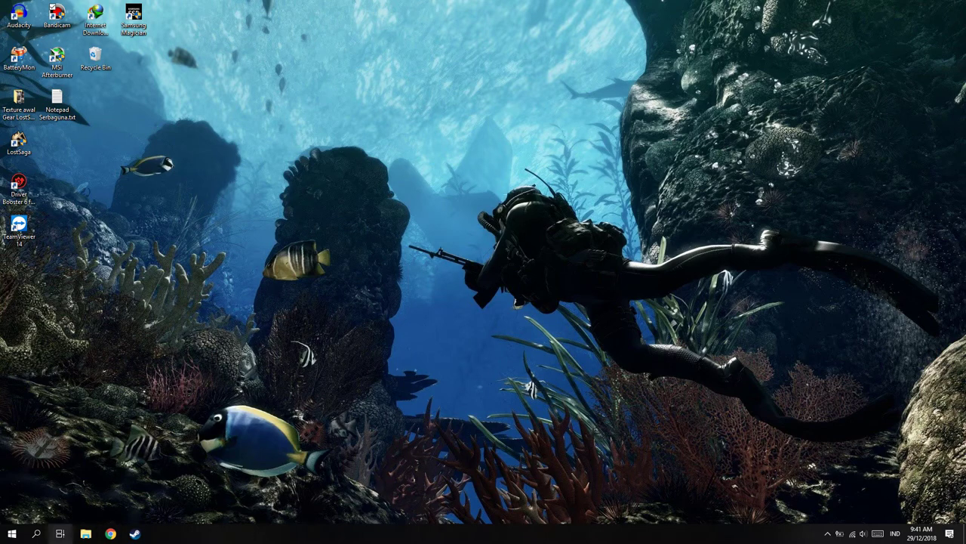
Open File Explorer and examine the USB Drive (E:) and the files stored on it.
click(80, 538)
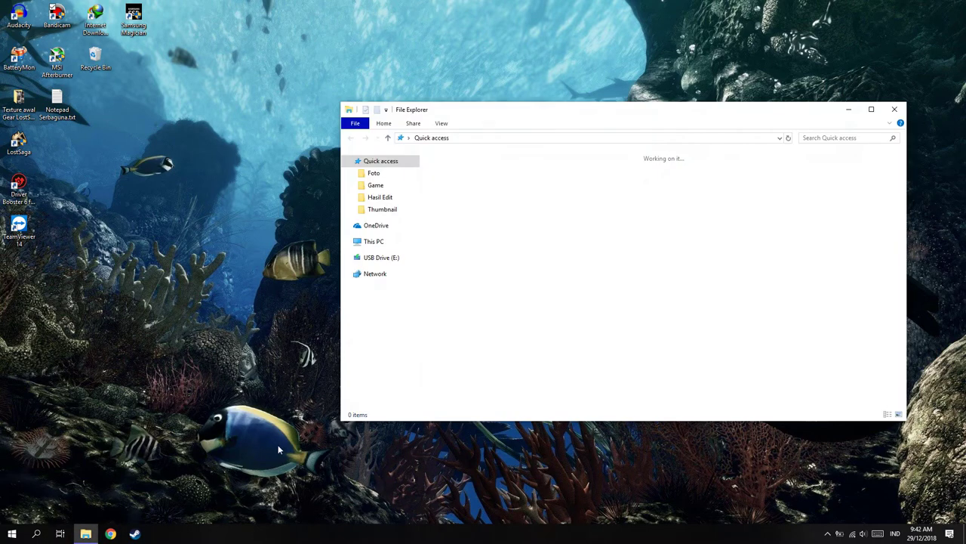
click(384, 259)
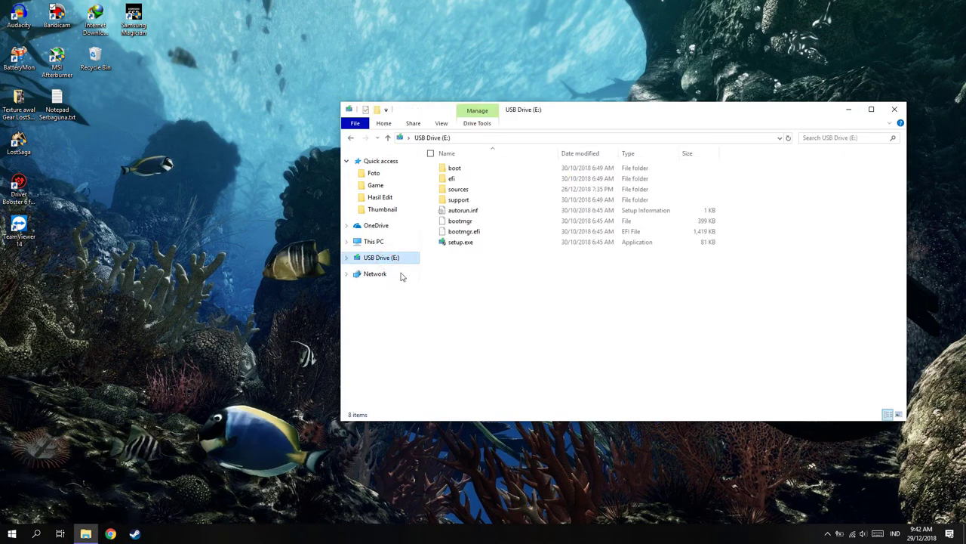
click(376, 242)
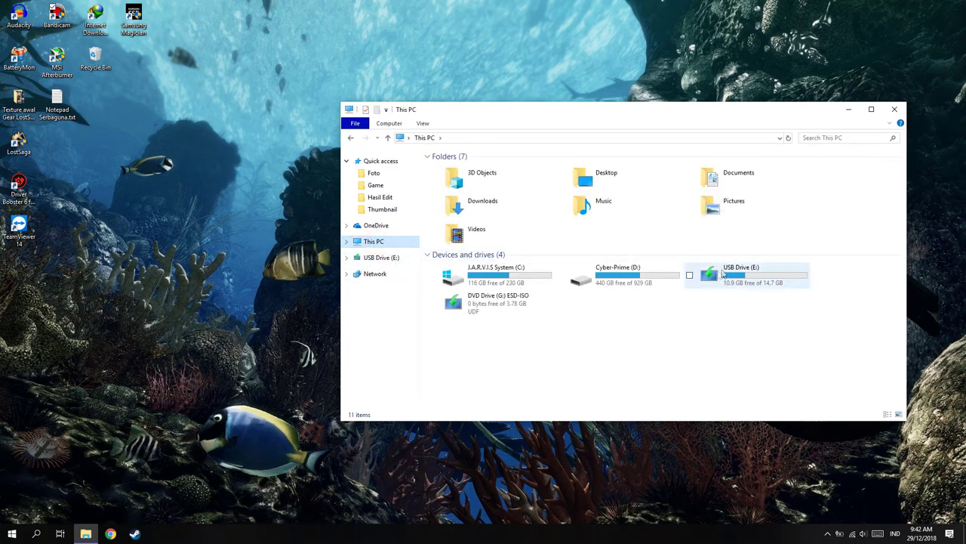
click(728, 283)
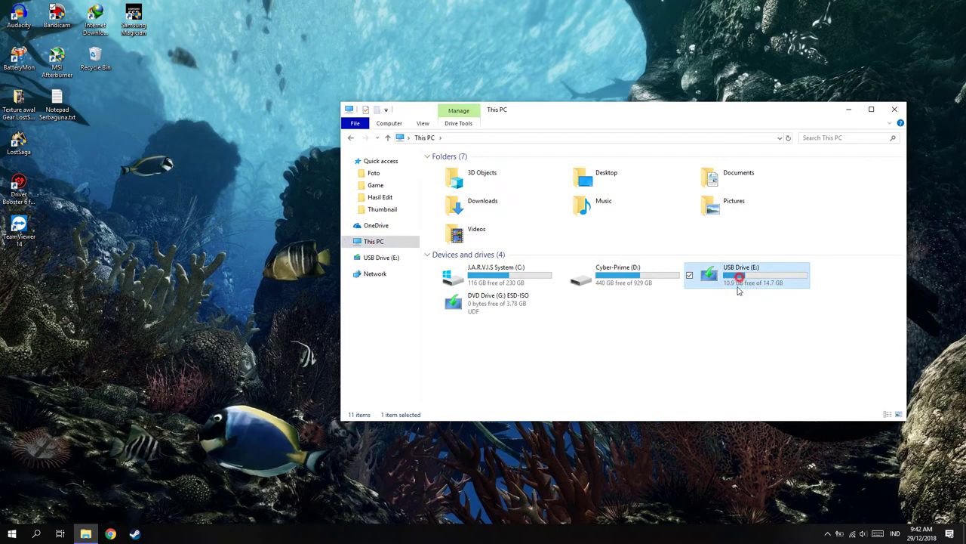
double_click(731, 282)
click(822, 302)
key(ctrl+a)
click(626, 277)
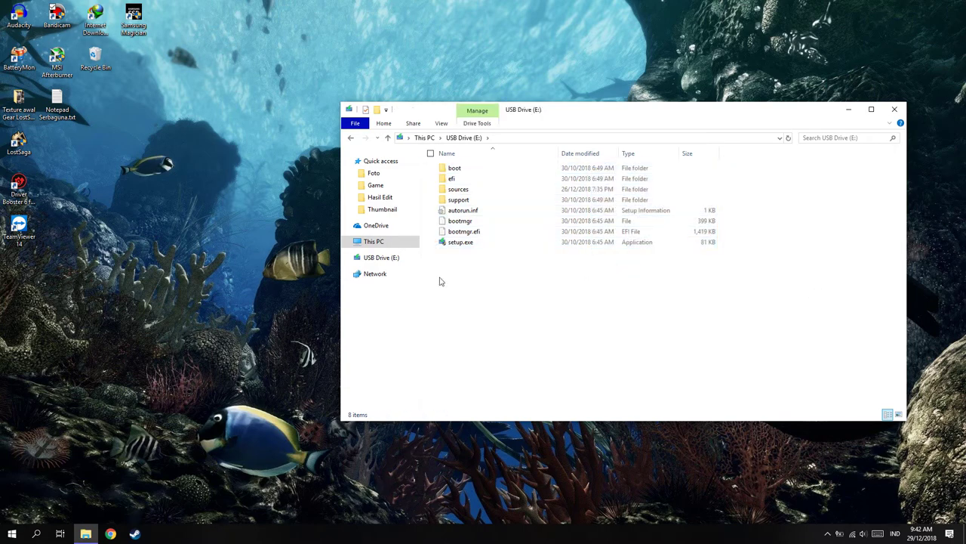
Quick-format USB Drive (E:) with an 8192-byte allocation unit size and a blank volume label, then close the format dialog.
click(389, 261)
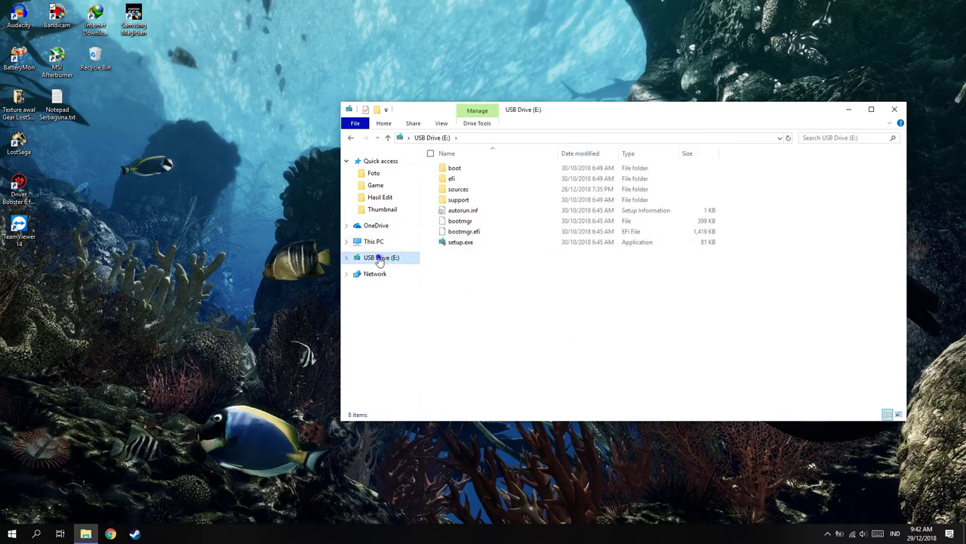
right_click(379, 257)
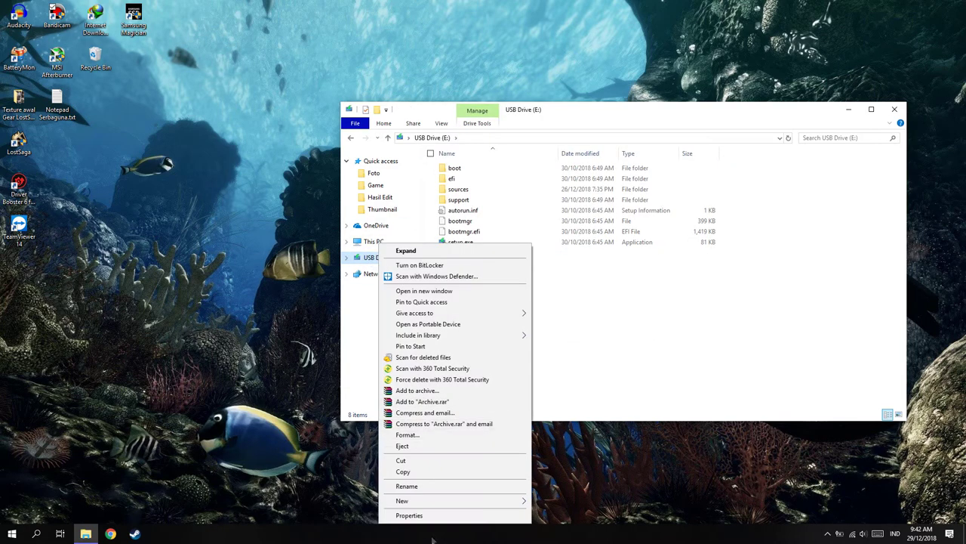
click(406, 434)
click(447, 413)
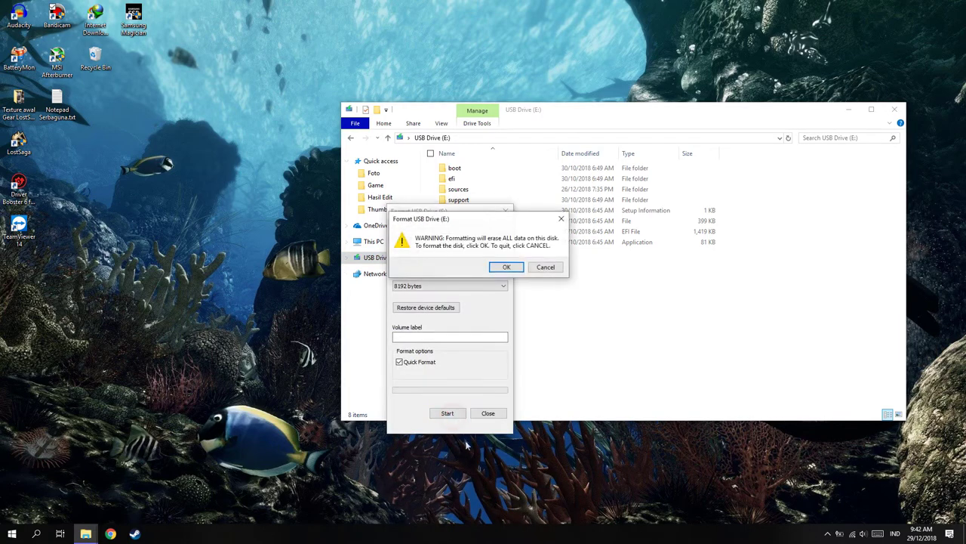
click(507, 267)
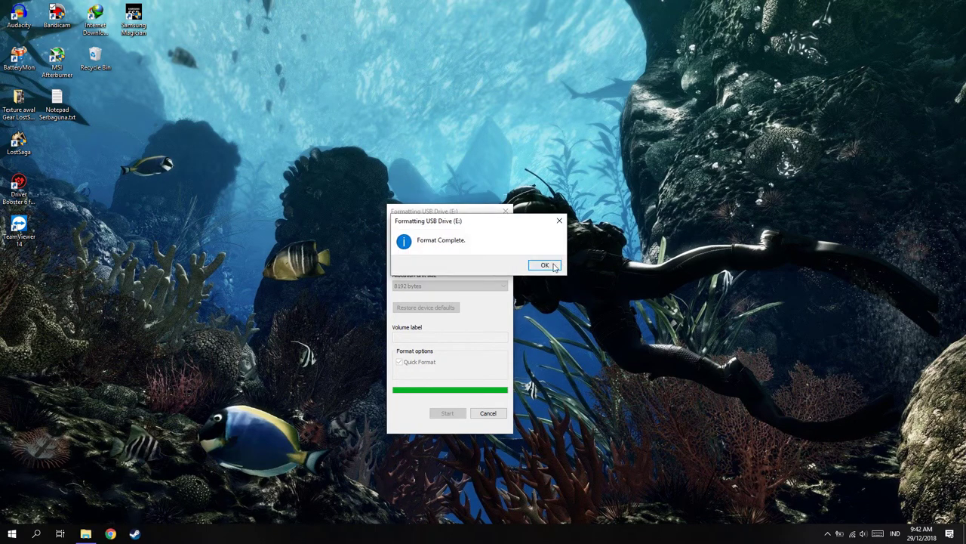
click(544, 265)
click(488, 413)
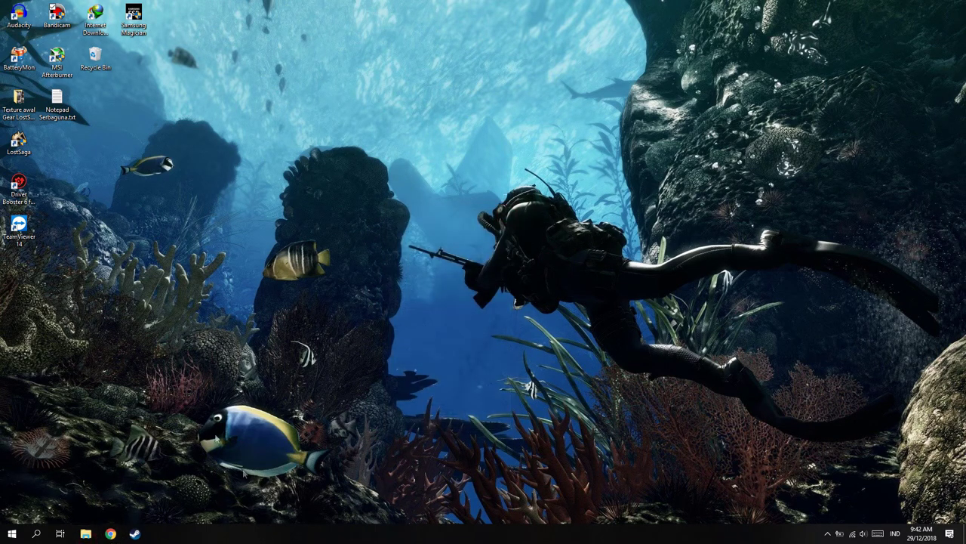
Reopen File Explorer and go to the Game folder on the Cyber-Prime (D:) drive.
click(85, 533)
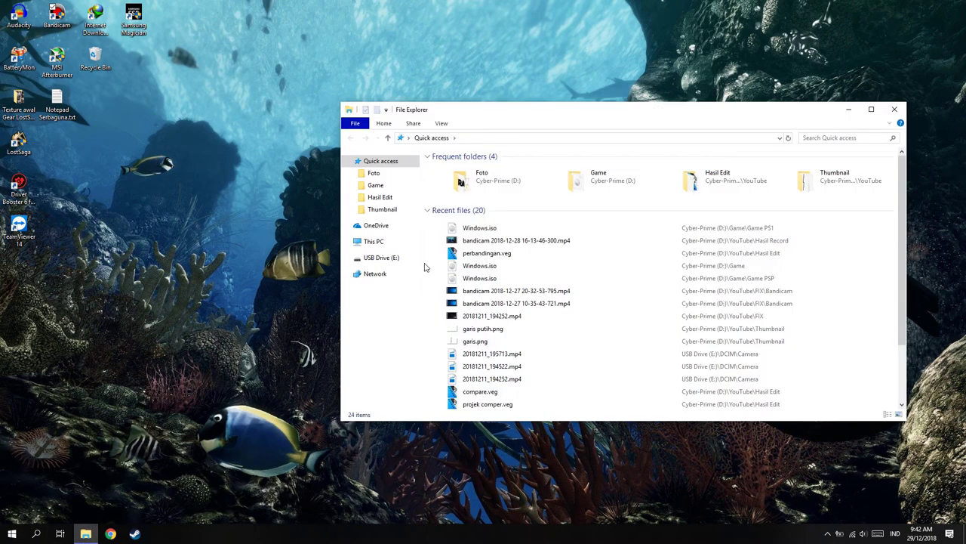
click(375, 241)
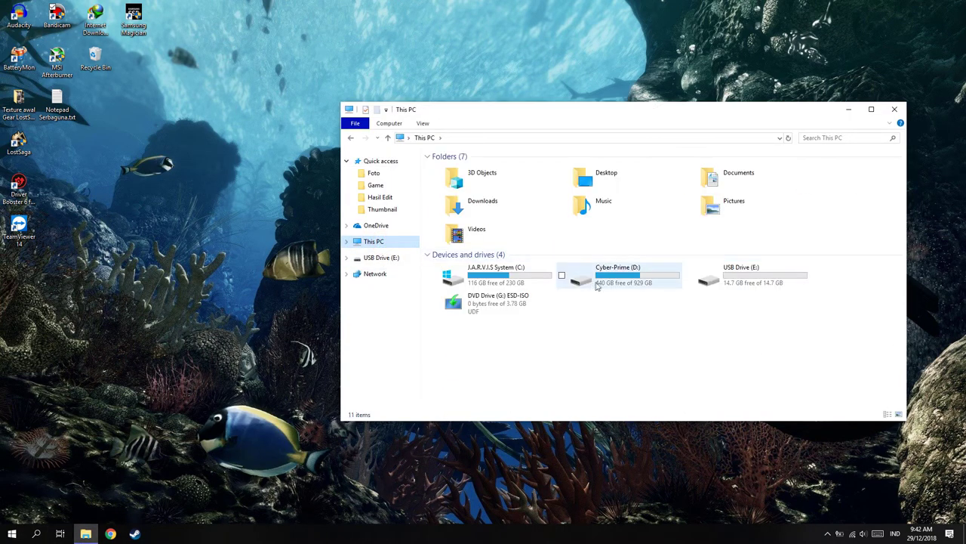
double_click(596, 284)
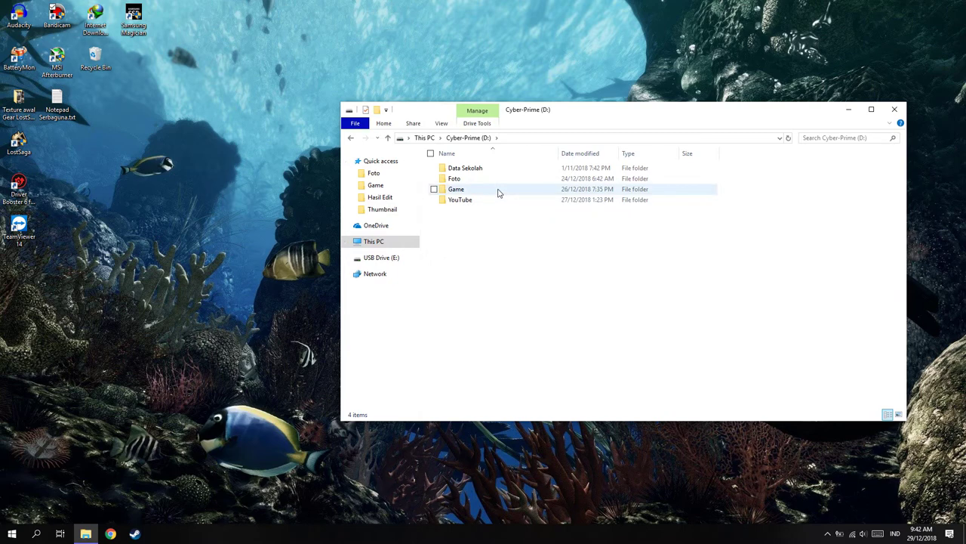
double_click(456, 189)
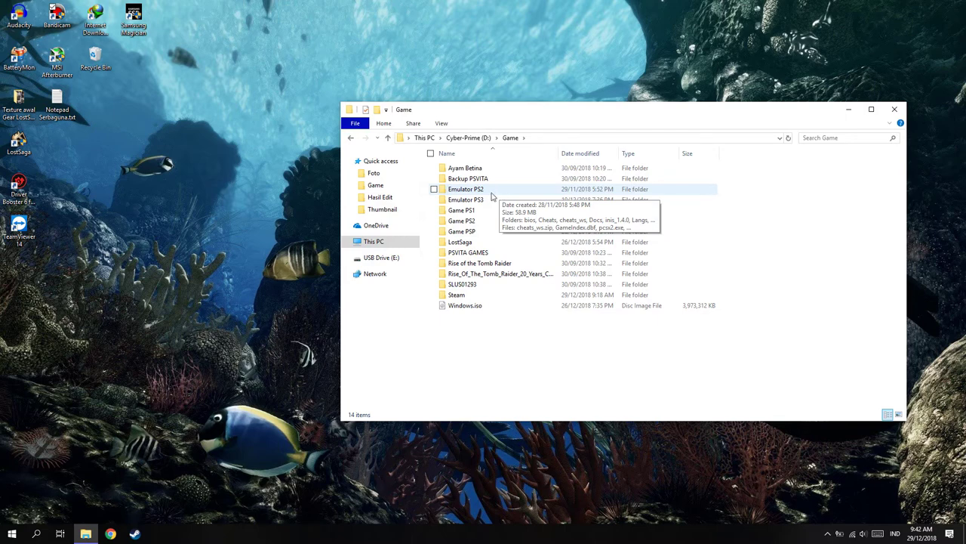
Mount the Windows.iso disc image from the Game folder and show its contents.
double_click(541, 305)
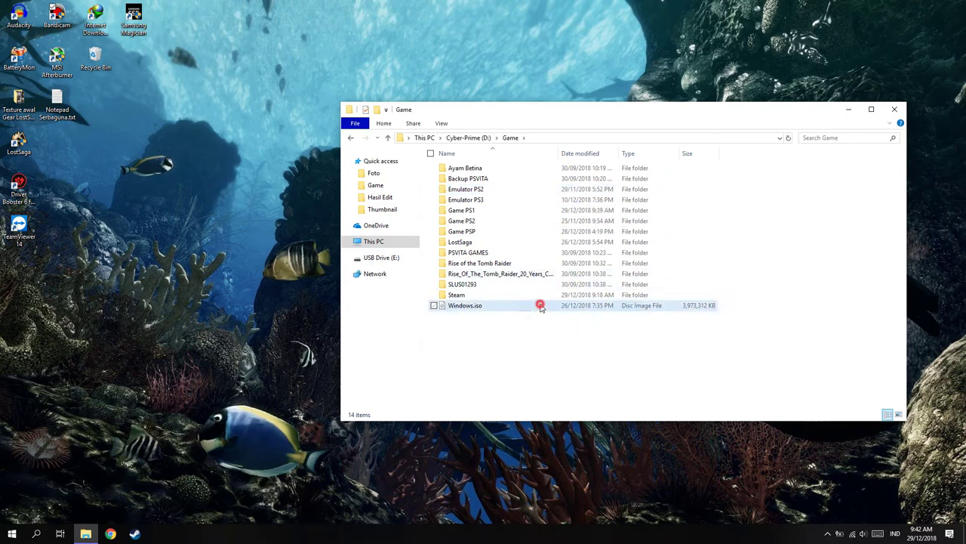
key(alt+Left)
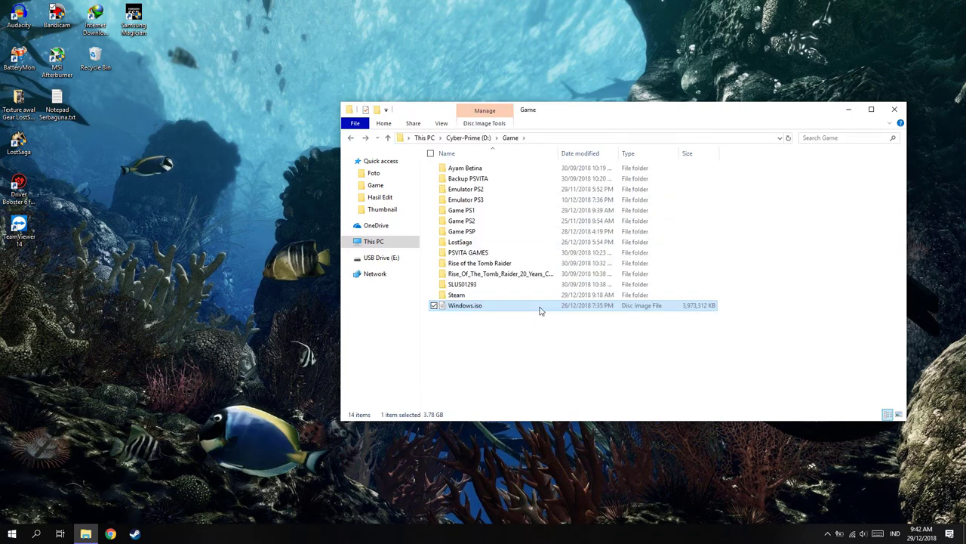
double_click(539, 307)
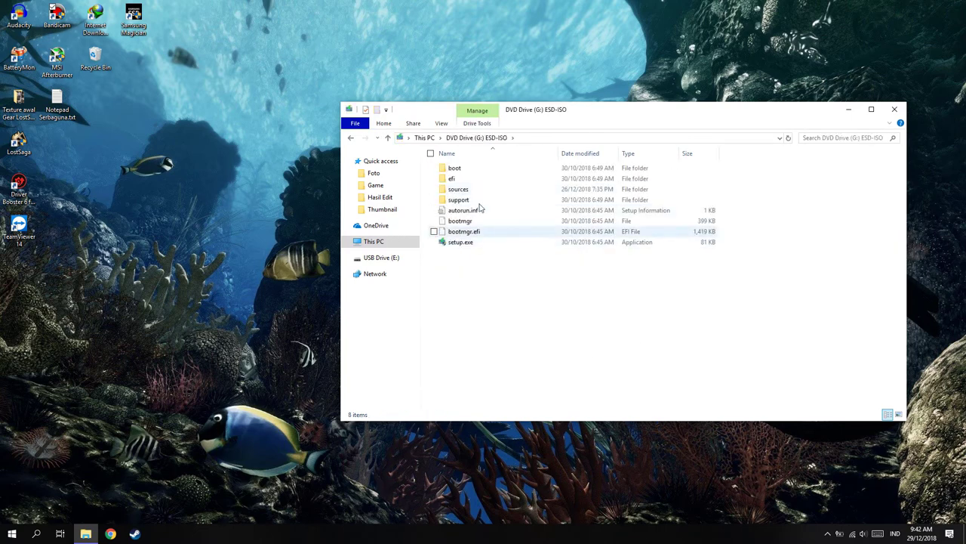
click(351, 139)
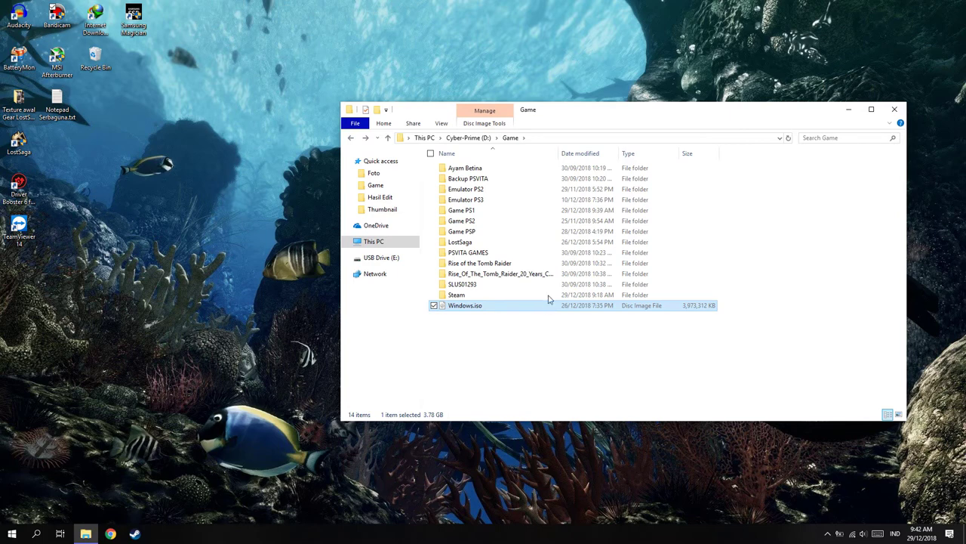
right_click(484, 308)
click(541, 32)
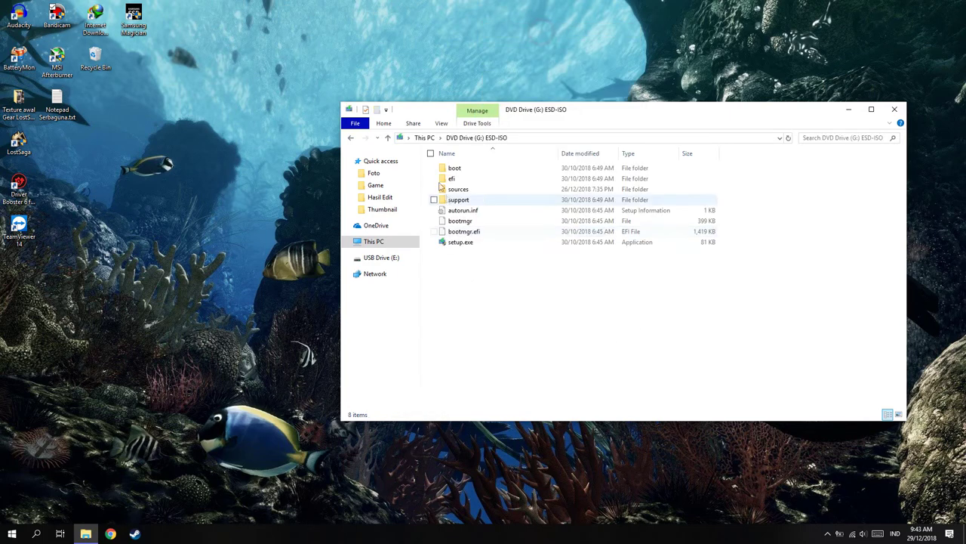
Copy all files and folders from the mounted ESD-ISO drive (G:) and paste them into USB Drive (E:).
drag(830, 290, 509, 168)
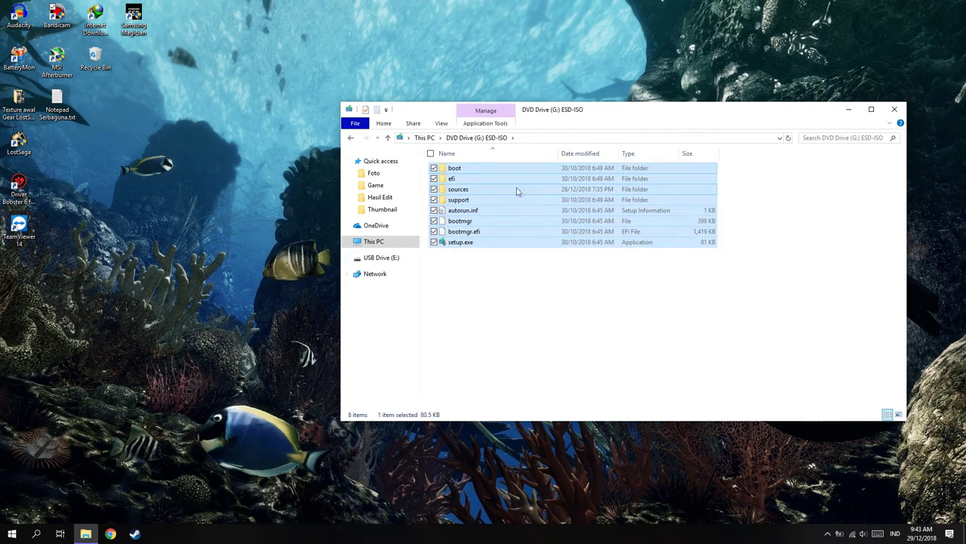
click(758, 289)
drag(858, 325, 529, 164)
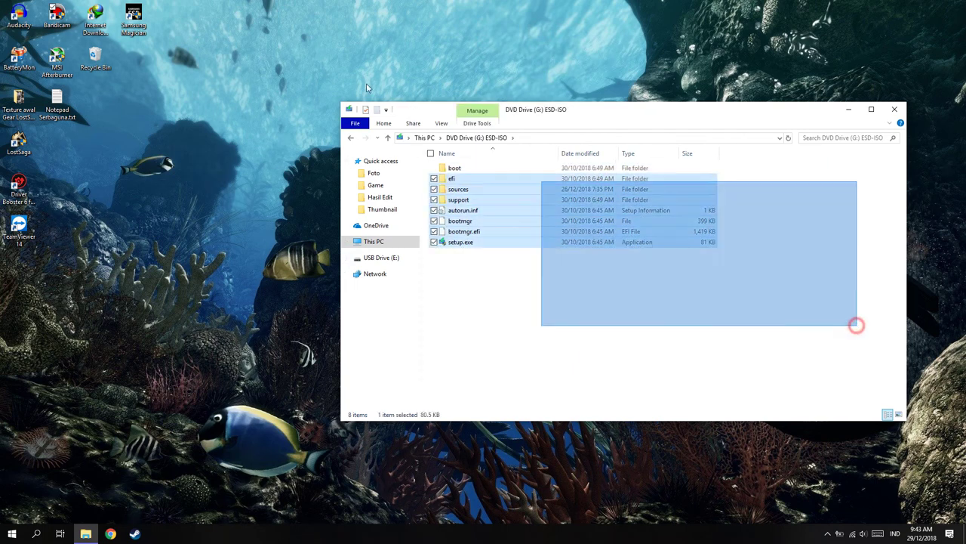
click(664, 264)
key(ctrl+a)
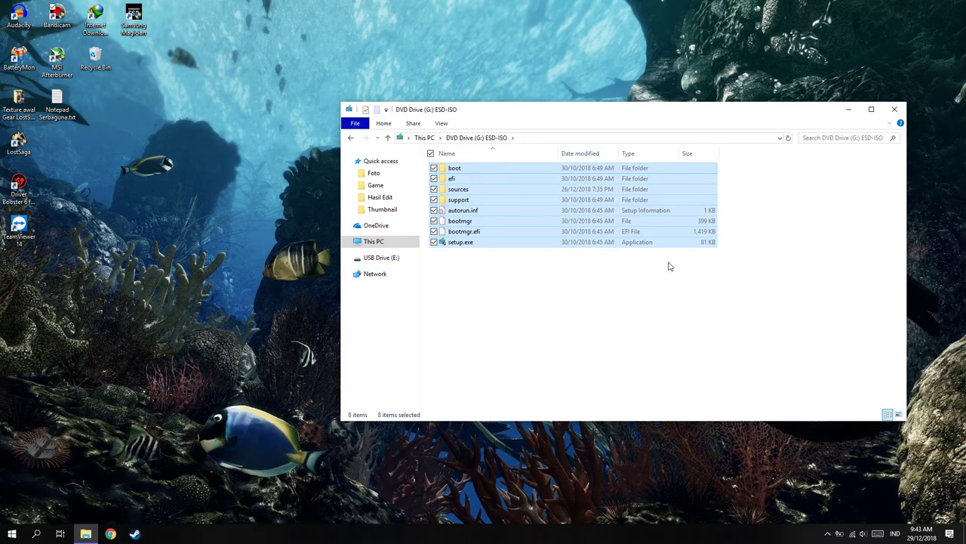
click(378, 257)
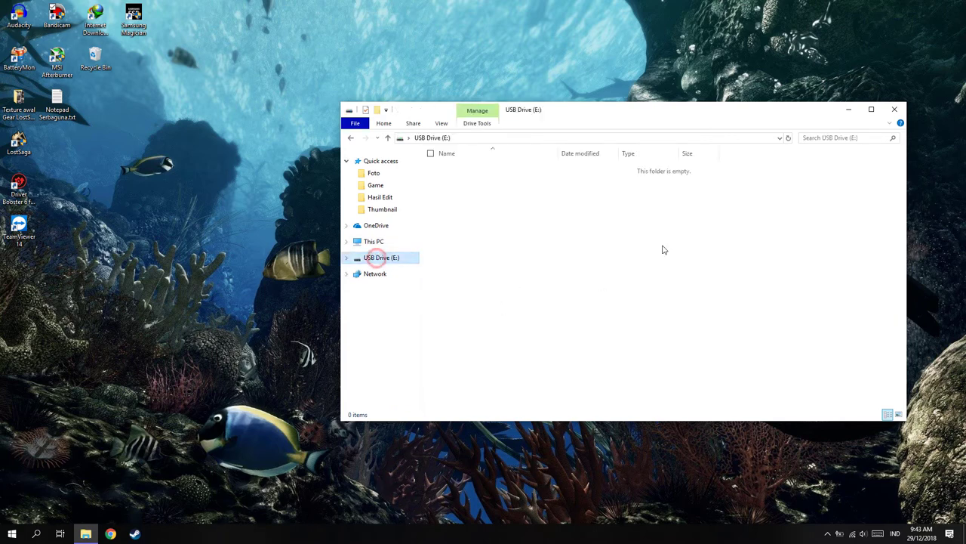
right_click(477, 195)
click(502, 257)
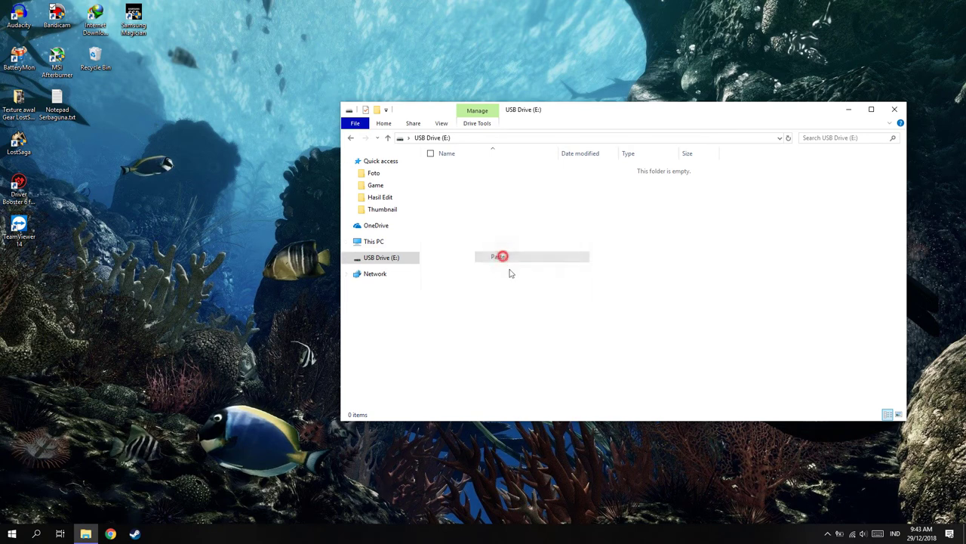